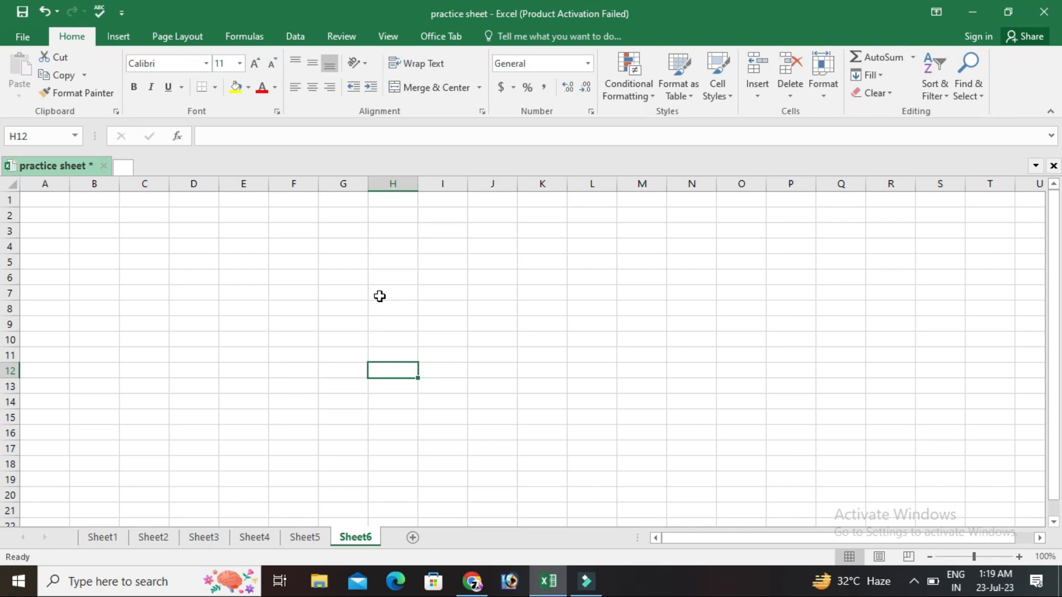
Fill the range E3:L16 on Sheet6 with random decimals using the formula =RAND().
{"action": "left_click_drag", "start_coordinate": [232, 230], "coordinate": [572, 426]}
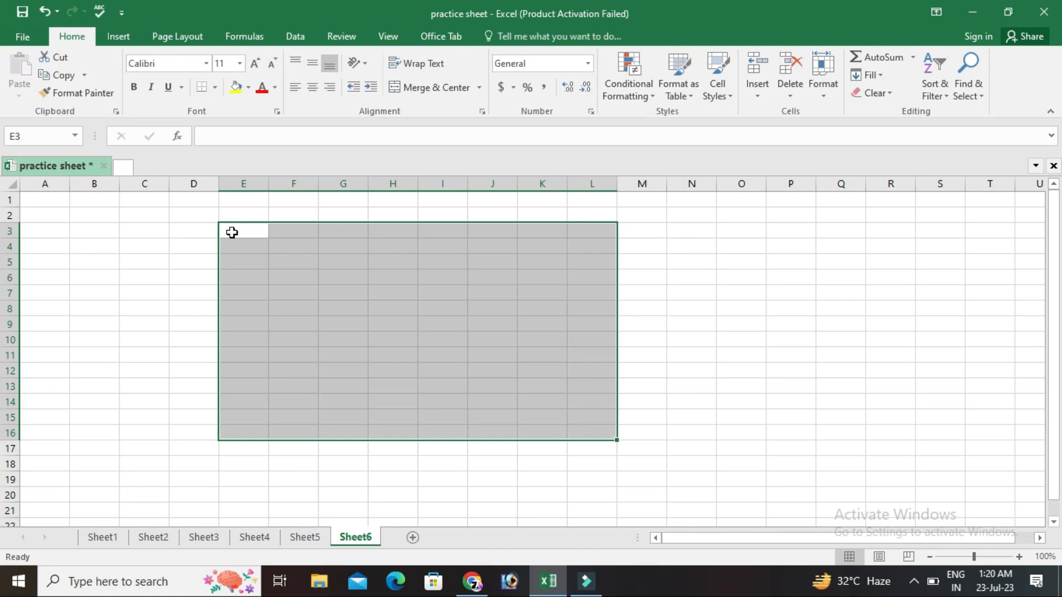
{"action": "type", "text": "=rand"}
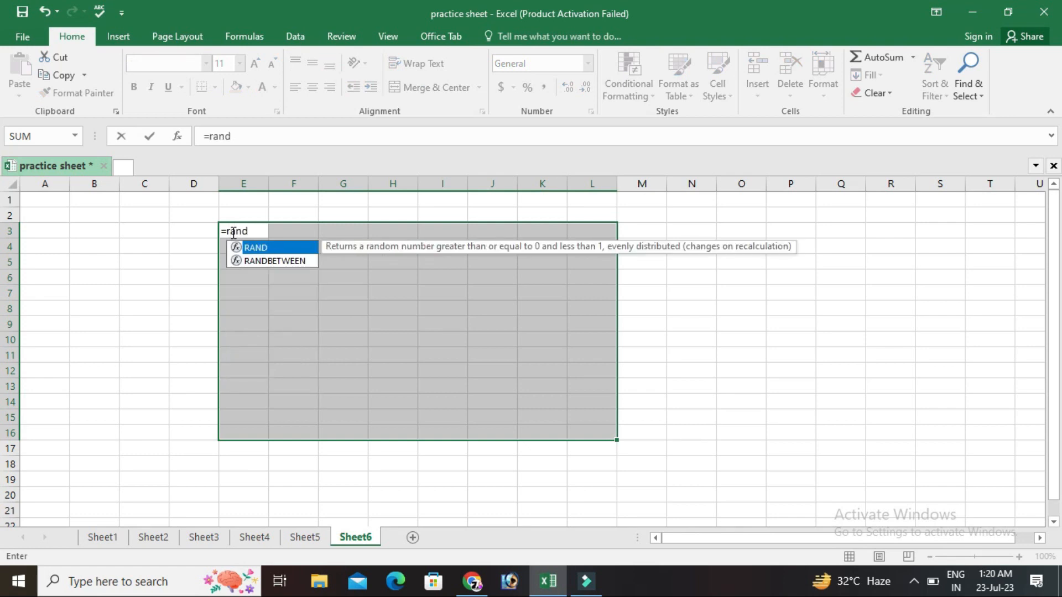
{"action": "type", "text": "()"}
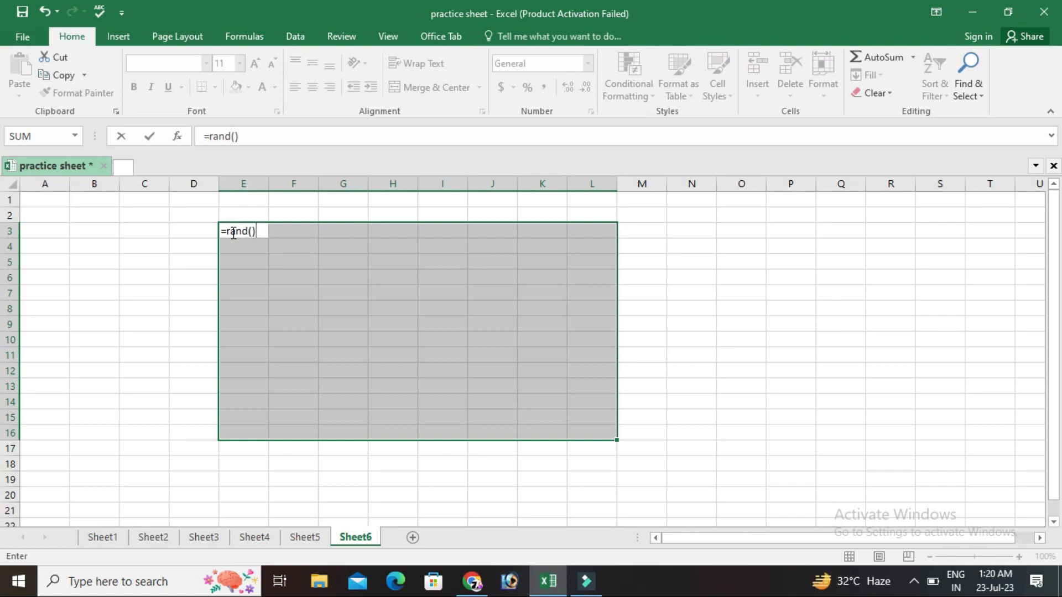
{"action": "key", "text": "ctrl+Return"}
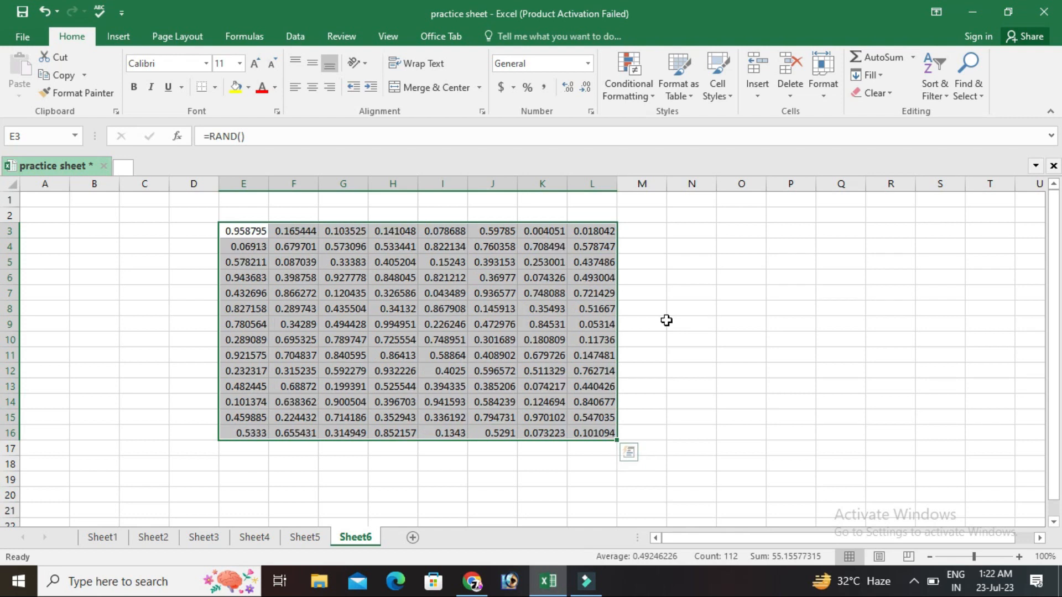
Enter 1 in cell M7 to recalculate the random numbers, and clear that cell again.
{"action": "left_click", "coordinate": [638, 300]}
{"action": "type", "text": "1"}
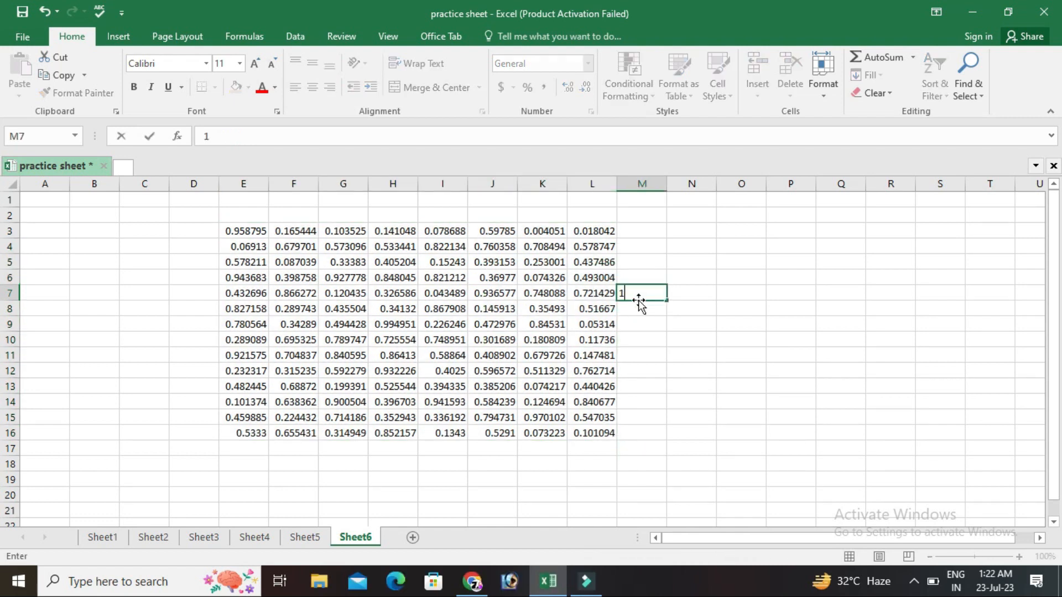
{"action": "key", "text": "Return"}
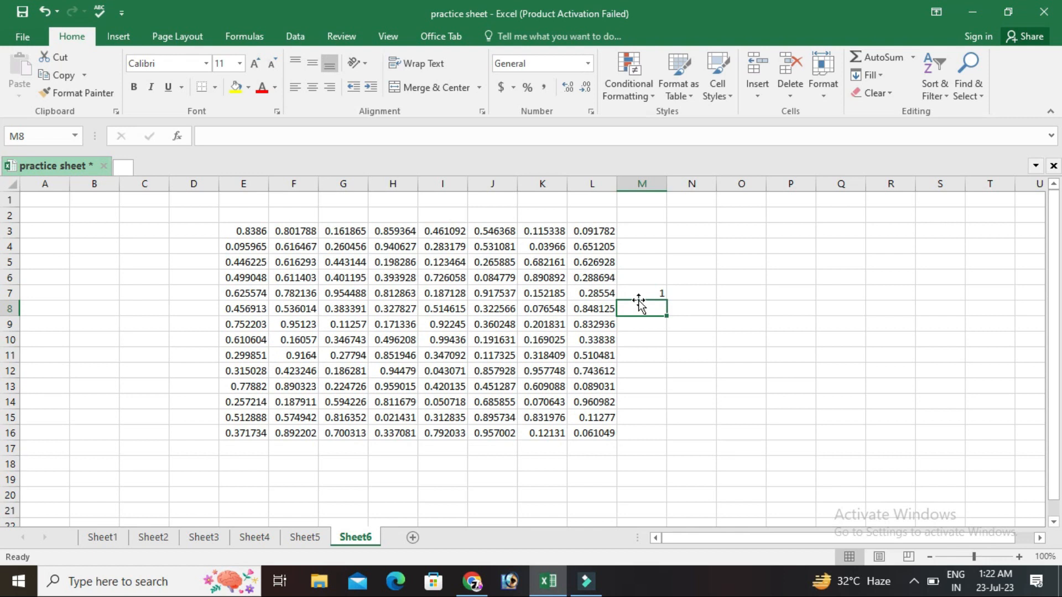
{"action": "left_click", "coordinate": [640, 293]}
{"action": "key", "text": "Delete"}
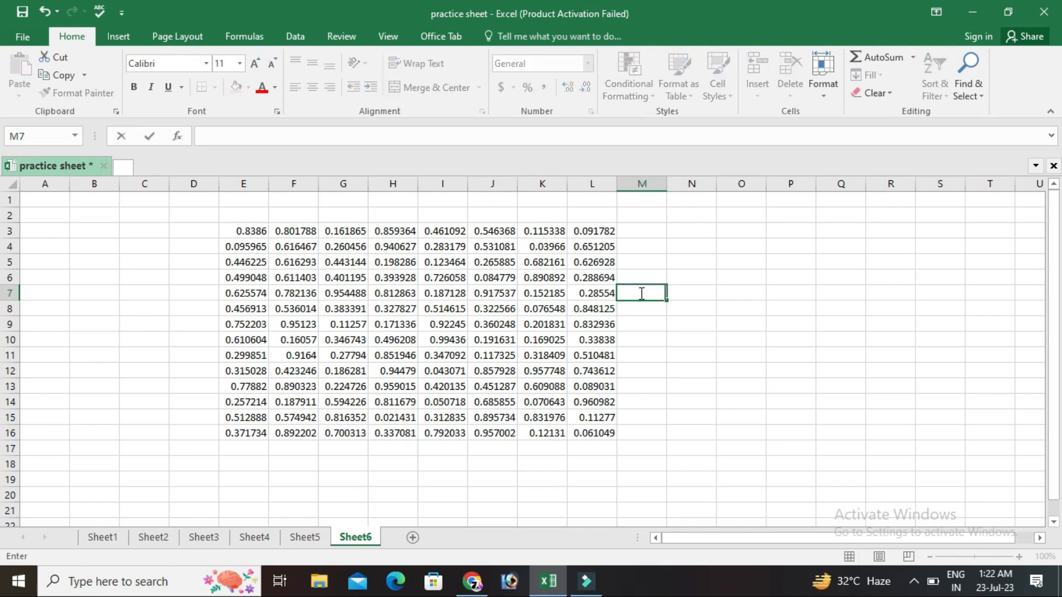
Copy the range E3:L16 and paste it in place as values only.
{"action": "left_click", "coordinate": [236, 232]}
{"action": "left_click_drag", "start_coordinate": [368, 251], "coordinate": [585, 433]}
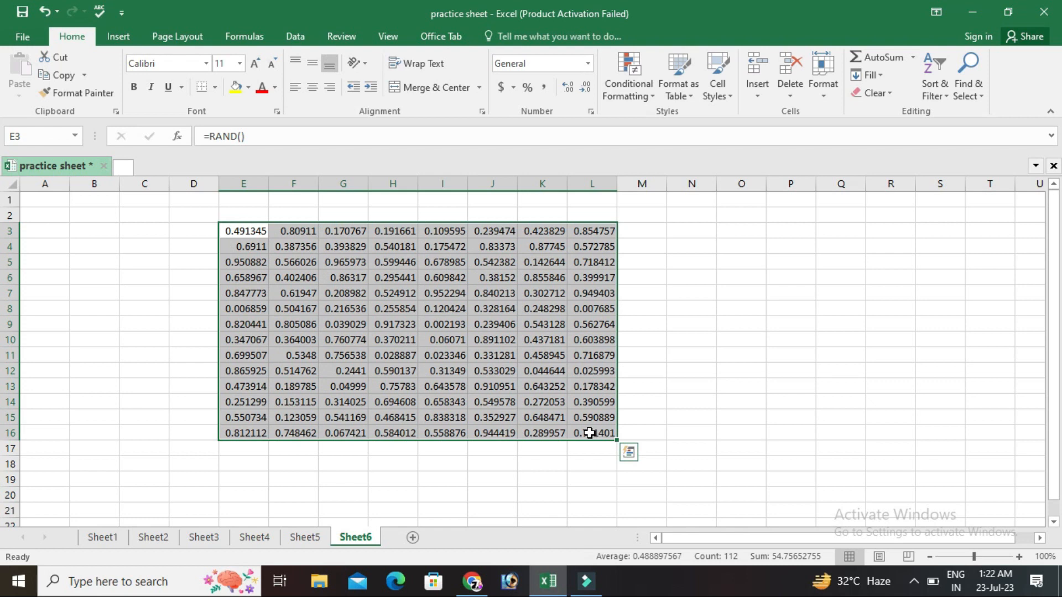
{"action": "key", "text": "ctrl+c"}
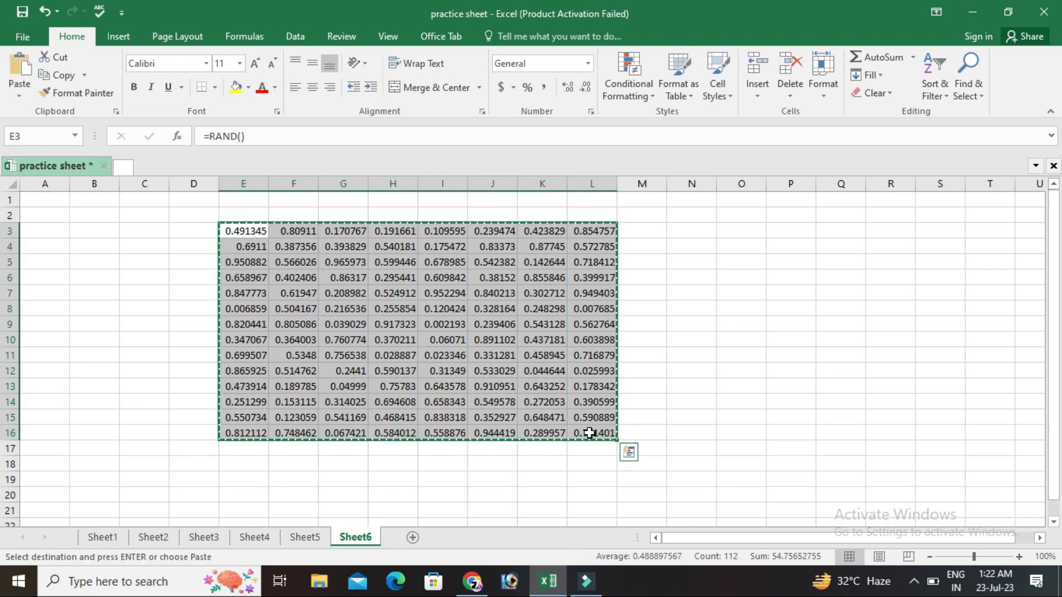
{"action": "right_click", "coordinate": [452, 358]}
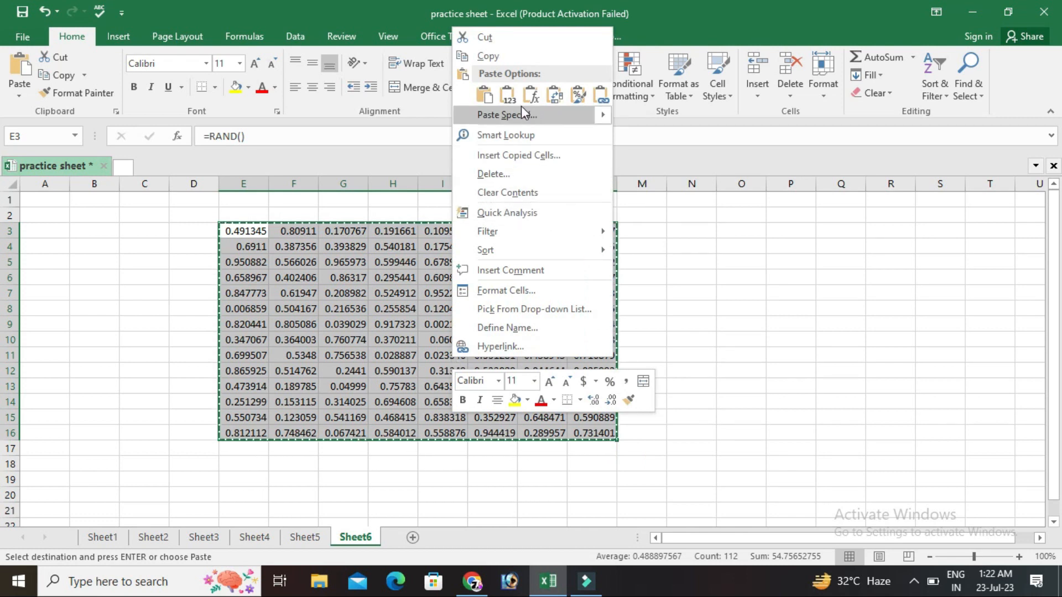
{"action": "mouse_move", "coordinate": [519, 115]}
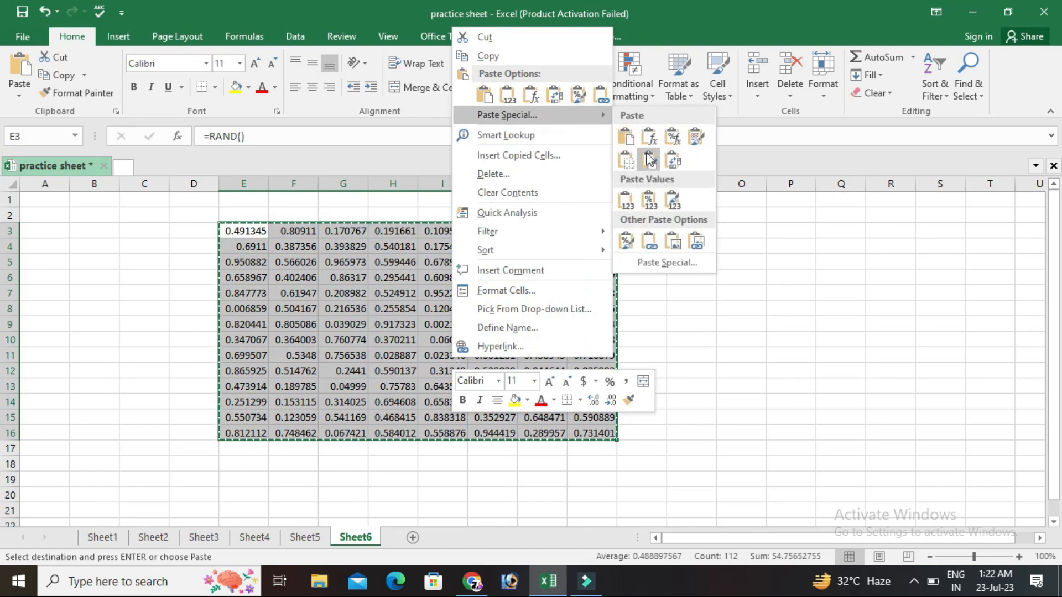
{"action": "left_click", "coordinate": [626, 205]}
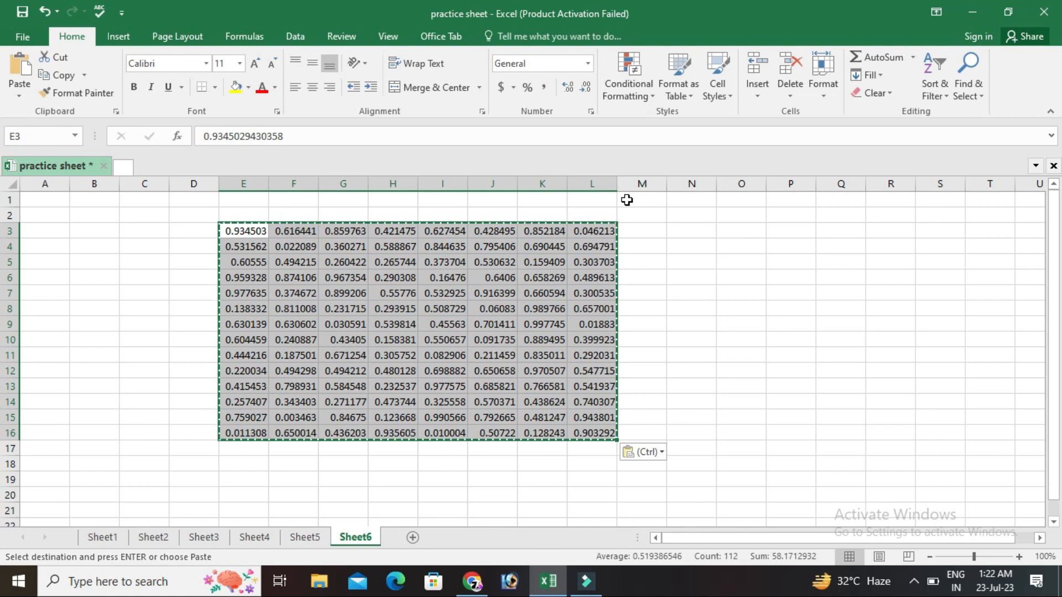
Test the pasted values for recalculation by entering 1 in cell M5, and clear that cell again.
{"action": "left_click", "coordinate": [634, 261]}
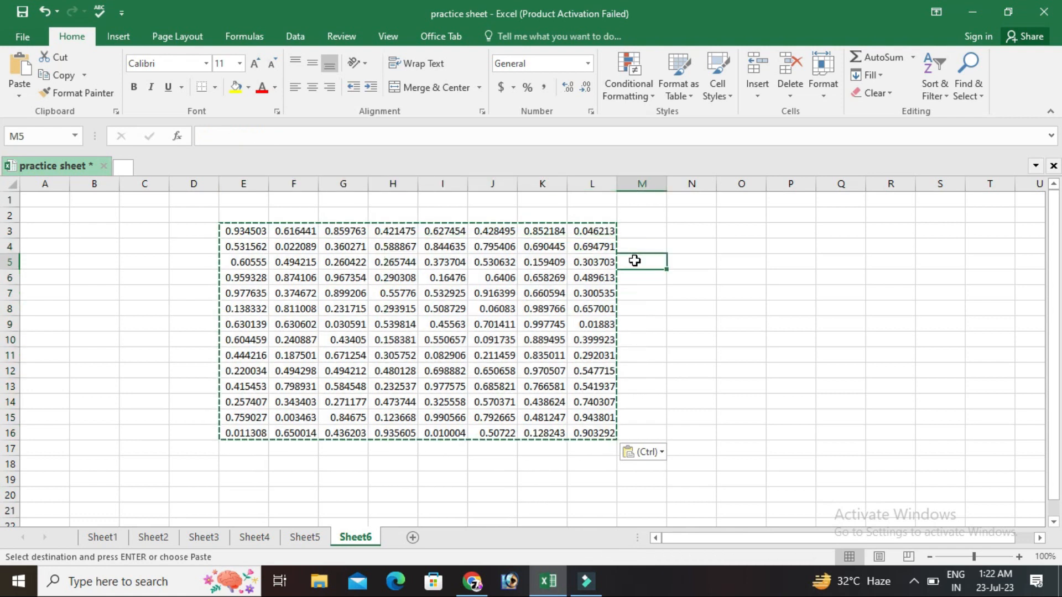
{"action": "type", "text": "1"}
{"action": "key", "text": "Return"}
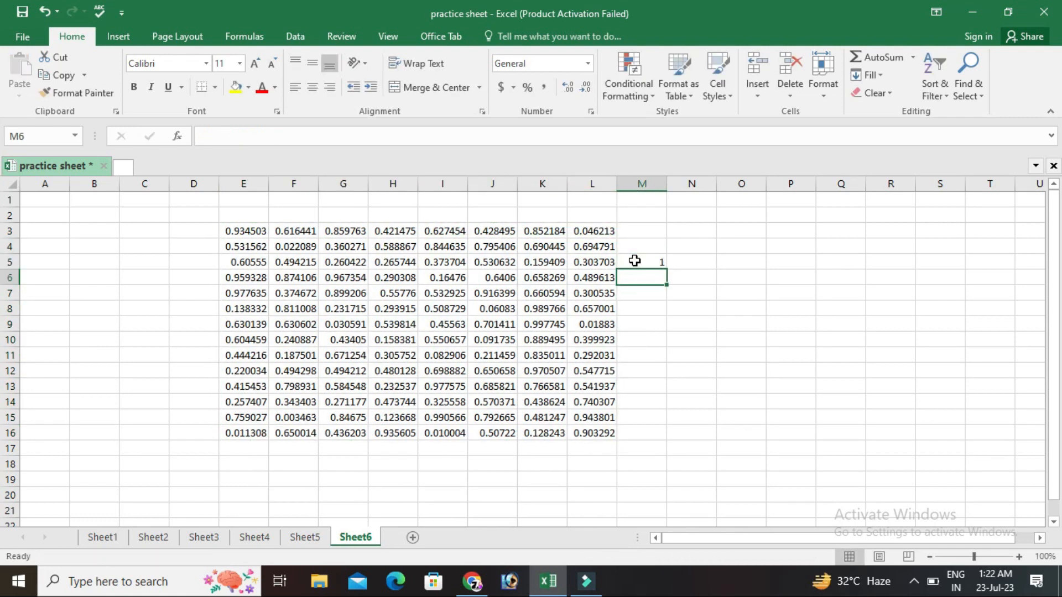
{"action": "left_click", "coordinate": [634, 261]}
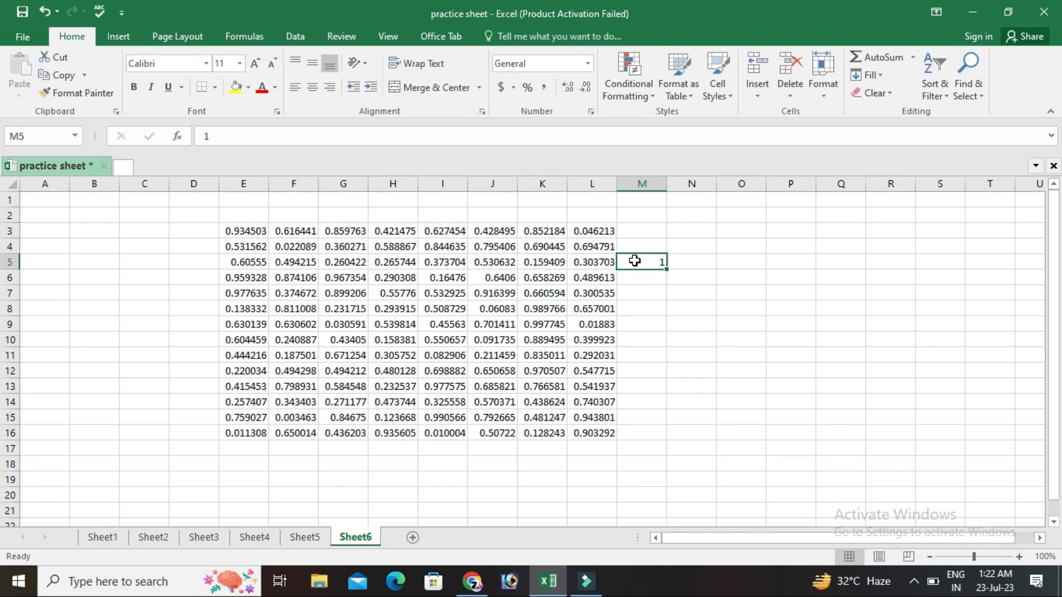
{"action": "key", "text": "Delete"}
{"action": "left_click", "coordinate": [642, 296]}
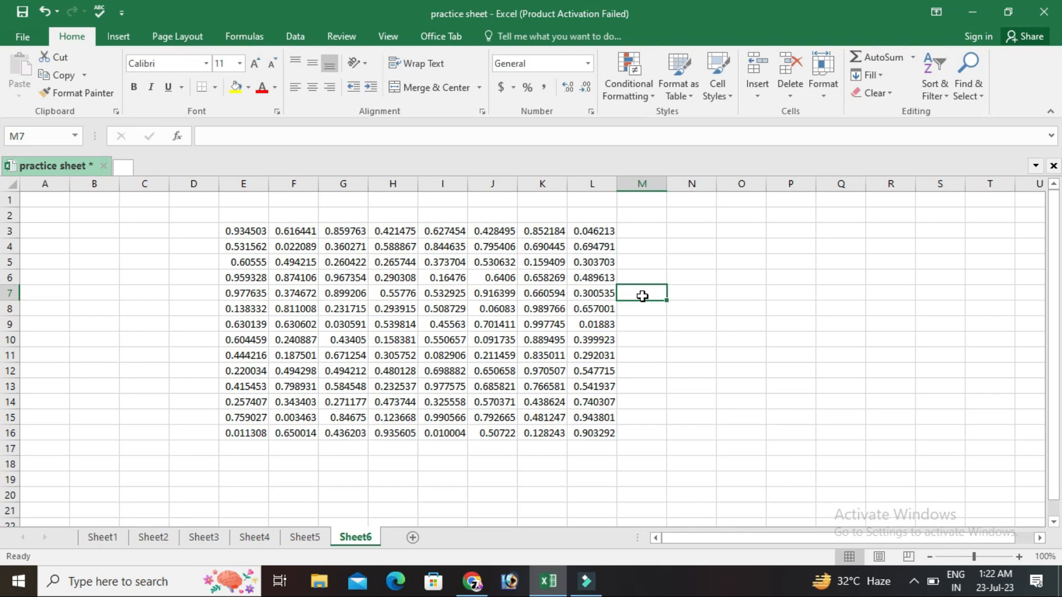
Clear the contents of E3:L16 and enter the formula =RAND()*15 in cell E3.
{"action": "left_click_drag", "start_coordinate": [246, 231], "coordinate": [608, 429]}
{"action": "key", "text": "Delete"}
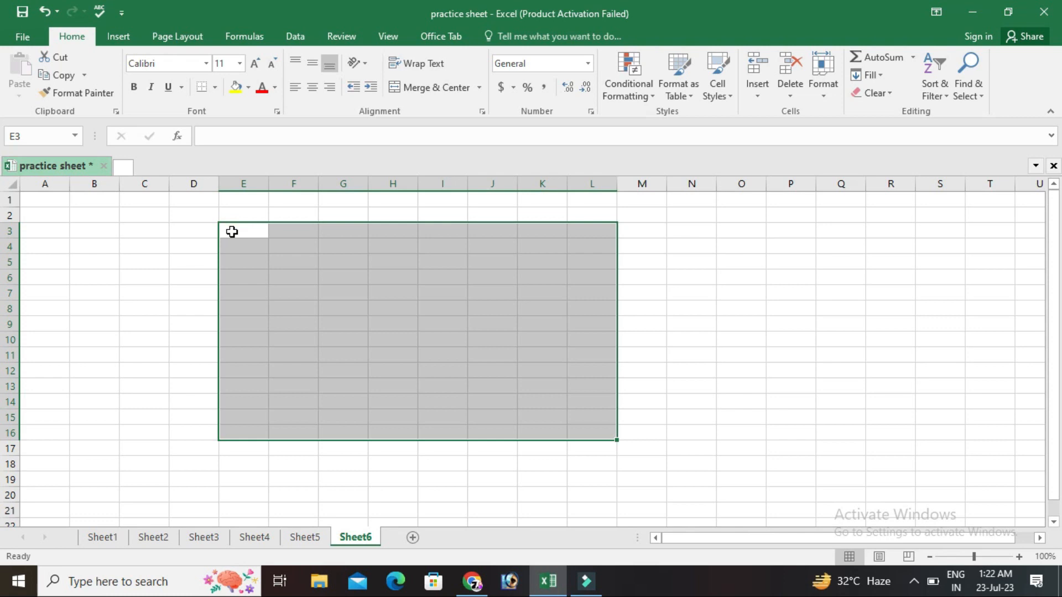
{"action": "type", "text": "=rand"}
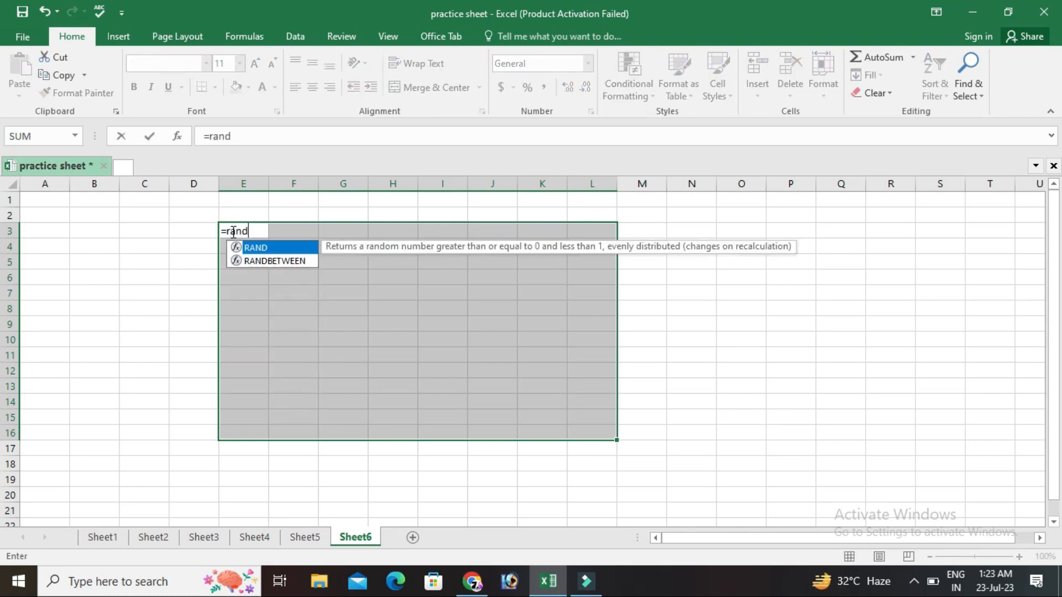
{"action": "type", "text": "()"}
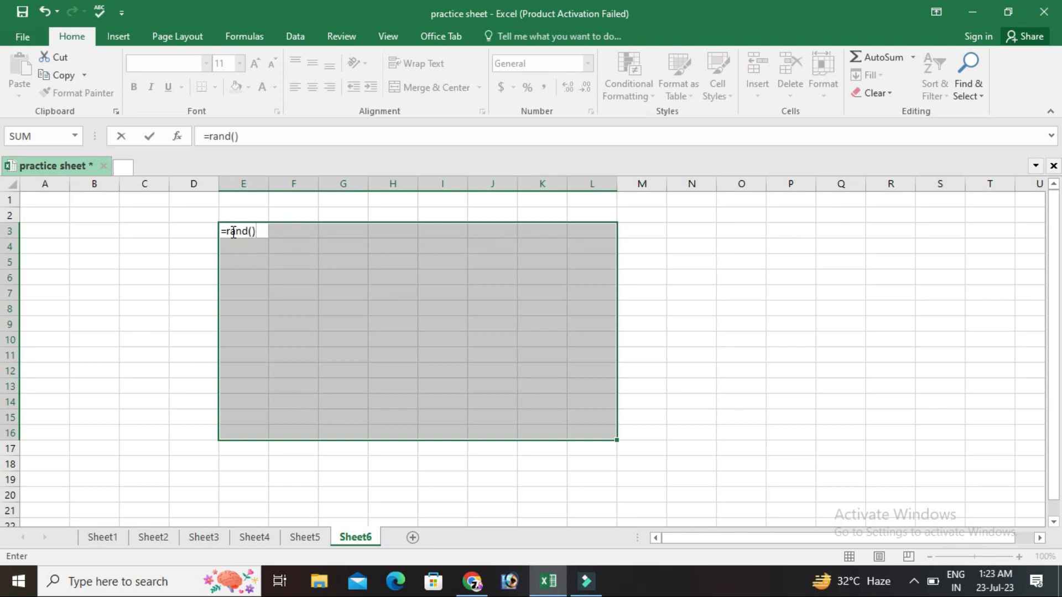
{"action": "type", "text": "*"}
{"action": "type", "text": "10"}
{"action": "key", "text": "Return"}
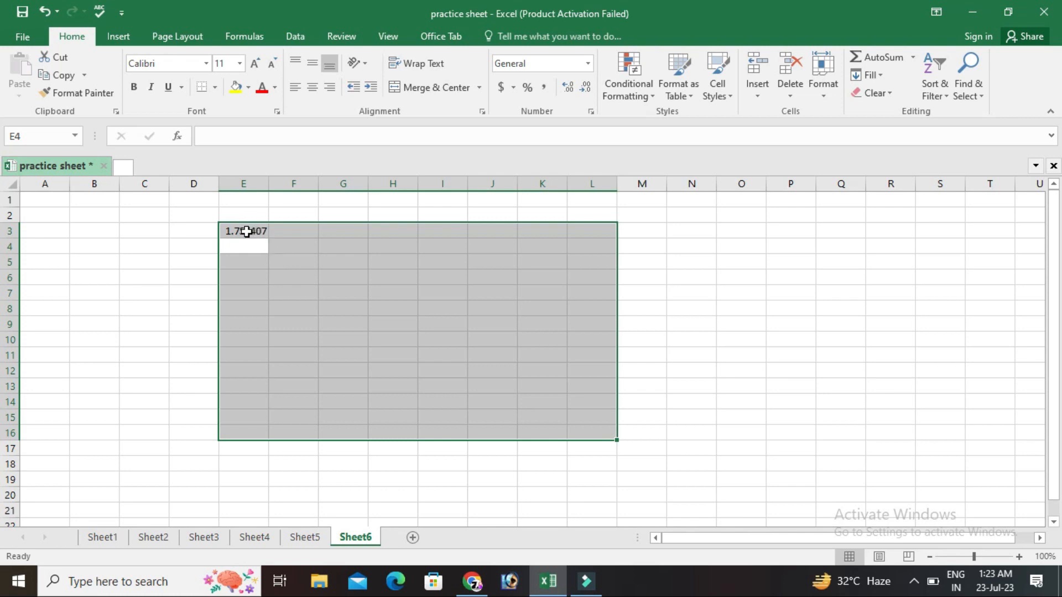
Fill the formula from cell E3 rightward across row 3 through cell K3.
{"action": "left_click", "coordinate": [246, 231]}
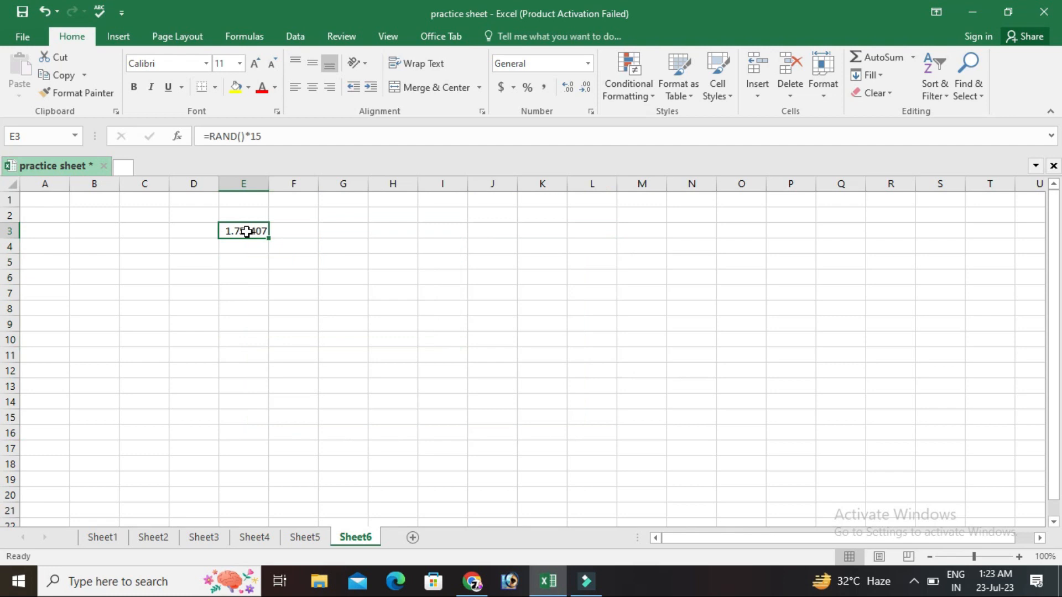
{"action": "key", "text": "shift+Right"}
{"action": "key", "text": "shift+Right"}
{"action": "key", "text": "shift+Right"}
{"action": "key", "text": "shift+Right"}
{"action": "key", "text": "shift+Right"}
{"action": "key", "text": "shift+Right"}
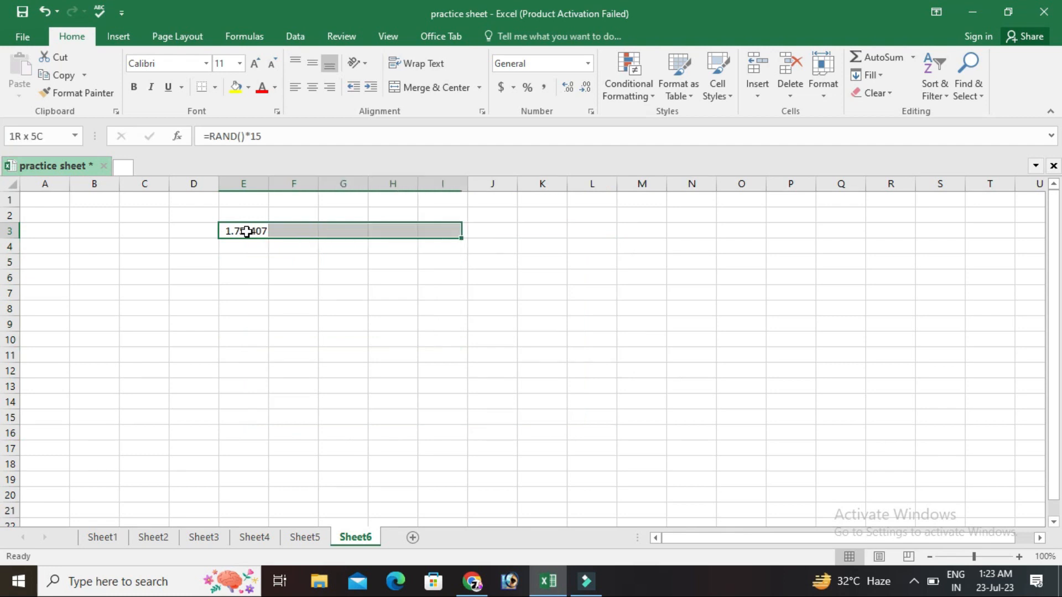
{"action": "key", "text": "ctrl+r"}
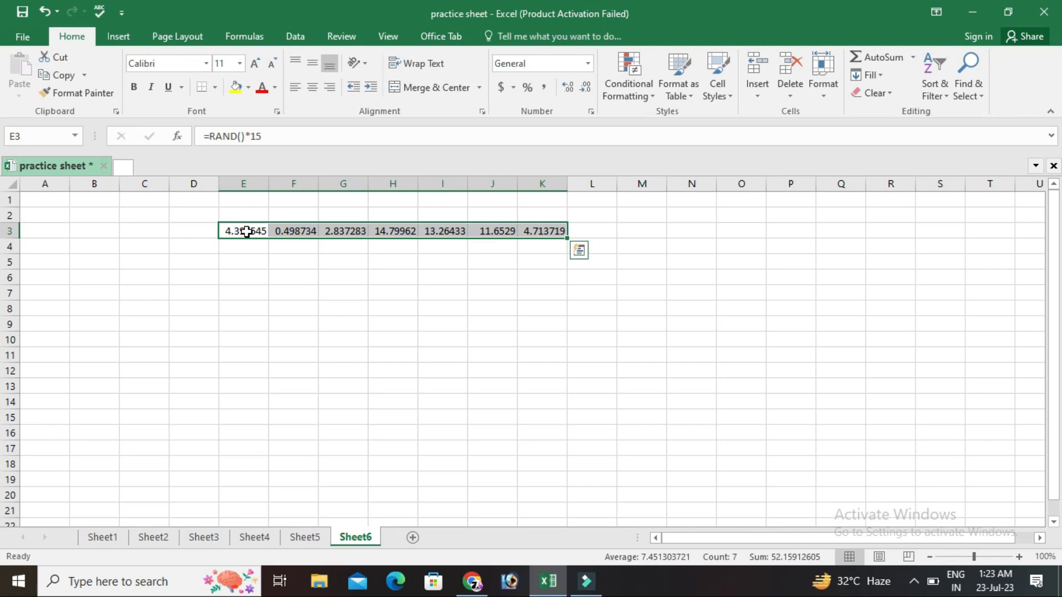
Fill the row 3 formulas in E3:K3 down through row 12.
{"action": "key", "text": "shift+Down"}
{"action": "key", "text": "shift+Down"}
{"action": "key", "text": "shift+Down"}
{"action": "key", "text": "shift+Down"}
{"action": "key", "text": "shift+Down"}
{"action": "key", "text": "shift+Down"}
{"action": "key", "text": "shift+Down"}
{"action": "key", "text": "shift+Down"}
{"action": "key", "text": "shift+Down"}
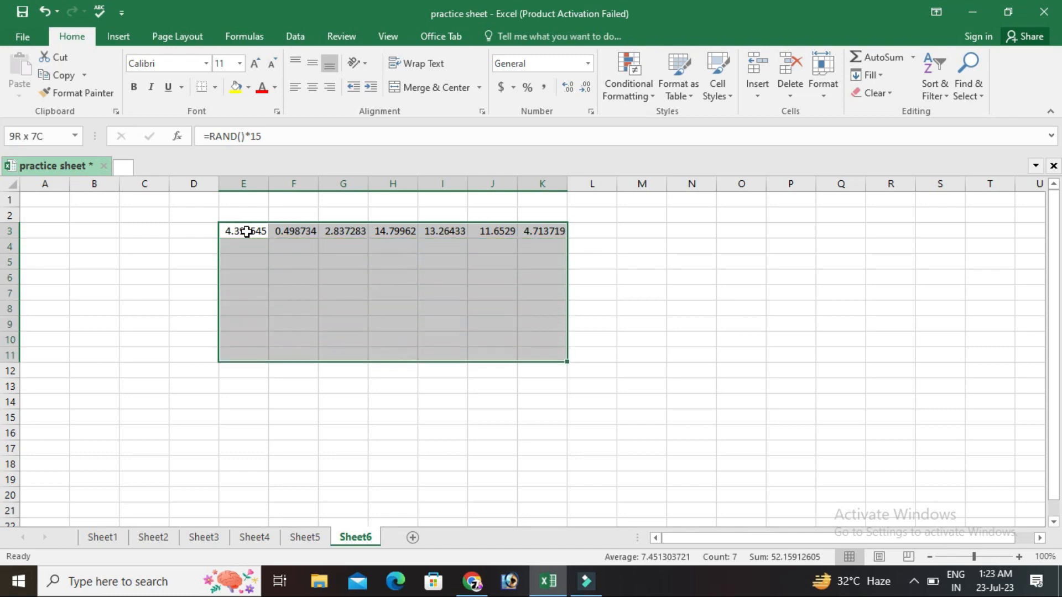
{"action": "key", "text": "ctrl+d"}
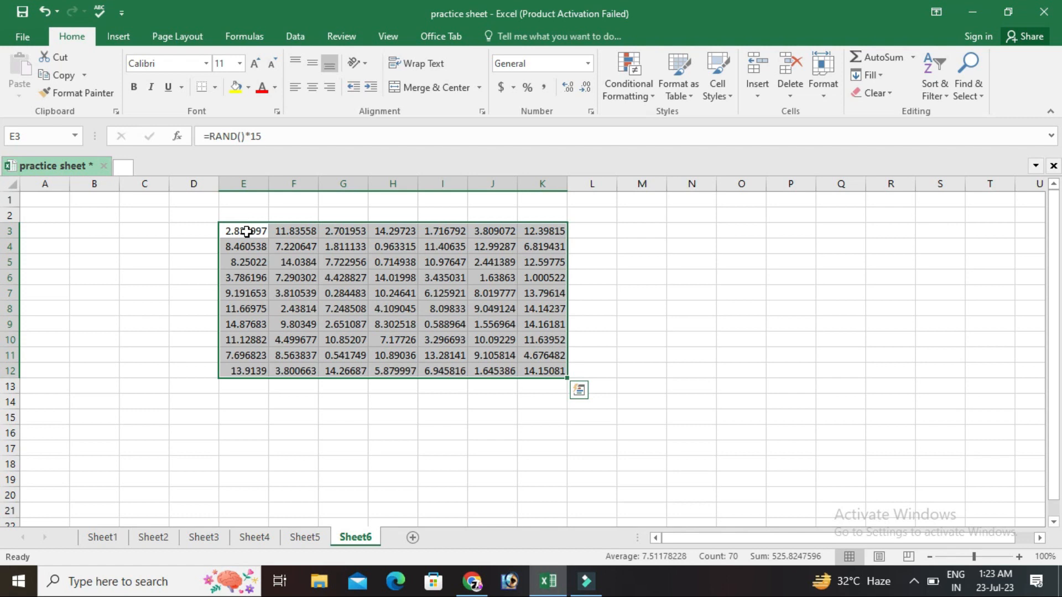
Switch to the monthly sales table on Sheet1.
{"action": "left_click", "coordinate": [103, 537]}
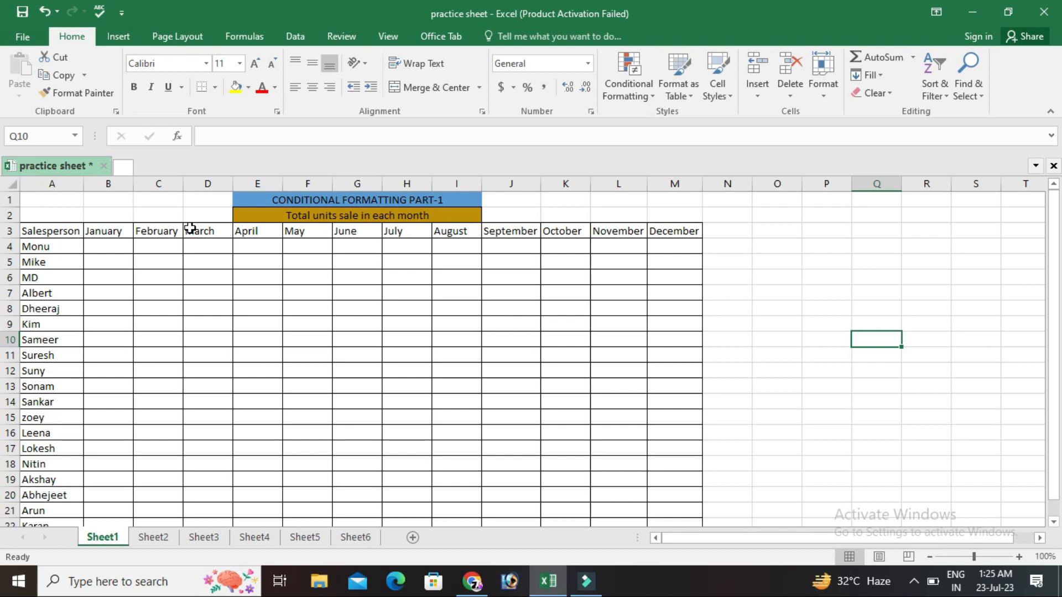
{"action": "left_click", "coordinate": [108, 247]}
{"action": "type", "text": "=ran"}
{"action": "key", "text": "BackSpace"}
{"action": "key", "text": "BackSpace"}
{"action": "key", "text": "BackSpace"}
{"action": "key", "text": "BackSpace"}
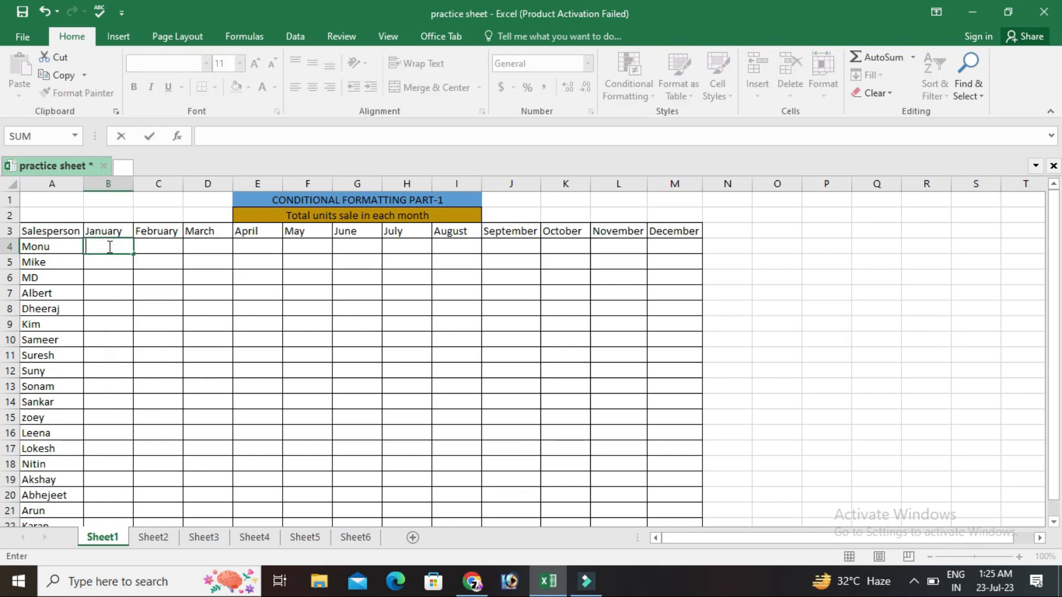
{"action": "left_click", "coordinate": [116, 265]}
With the sales table range B4:M22 selected, enter the formula =RANDBETWEEN(50,100) in cell B4.
{"action": "left_click_drag", "start_coordinate": [102, 249], "coordinate": [679, 498]}
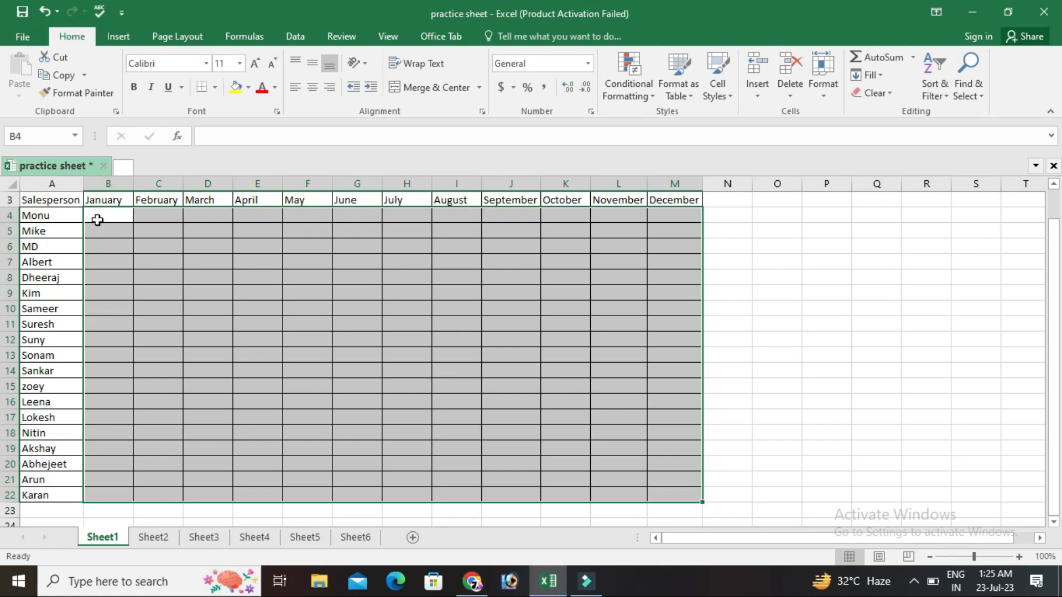
{"action": "type", "text": "=rand"}
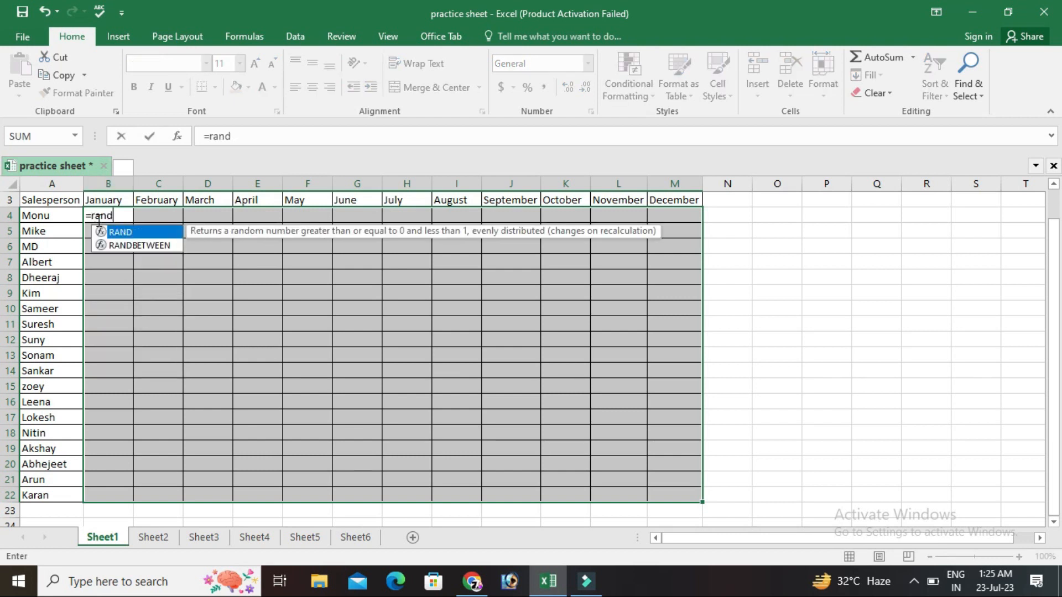
{"action": "type", "text": "bet"}
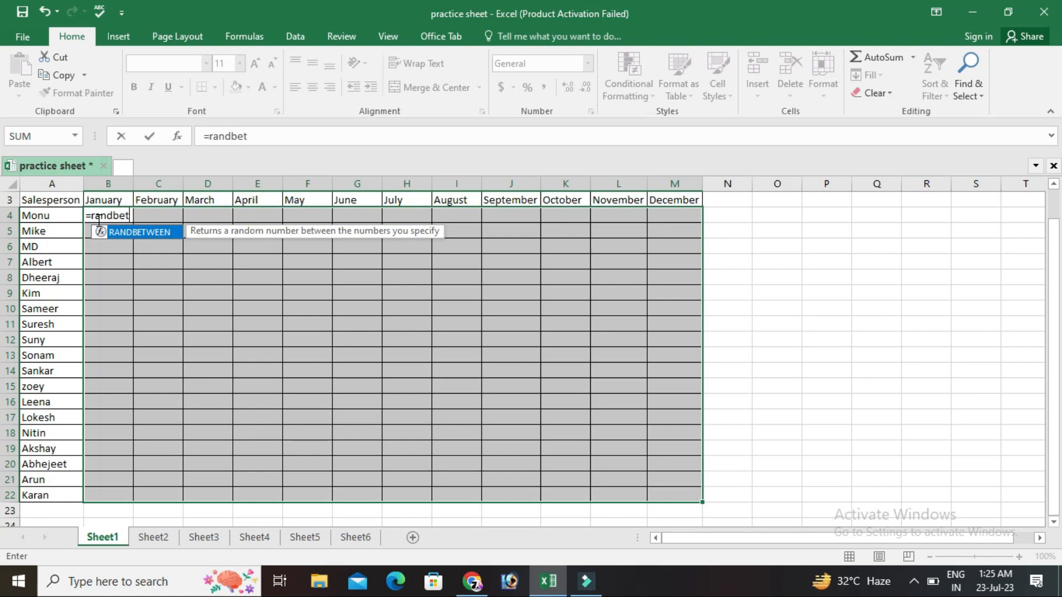
{"action": "type", "text": "ween"}
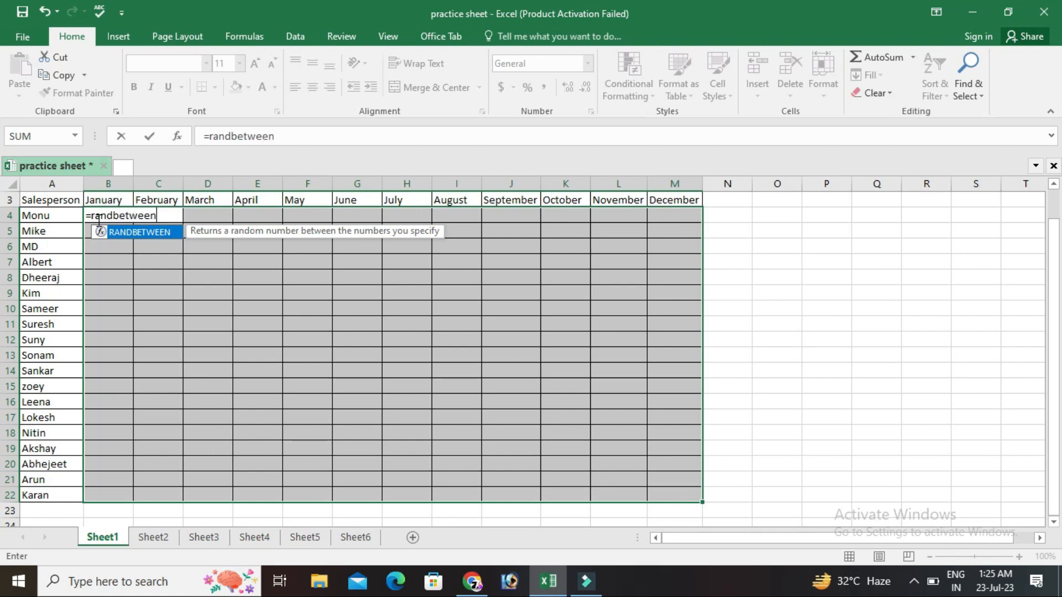
{"action": "type", "text": "("}
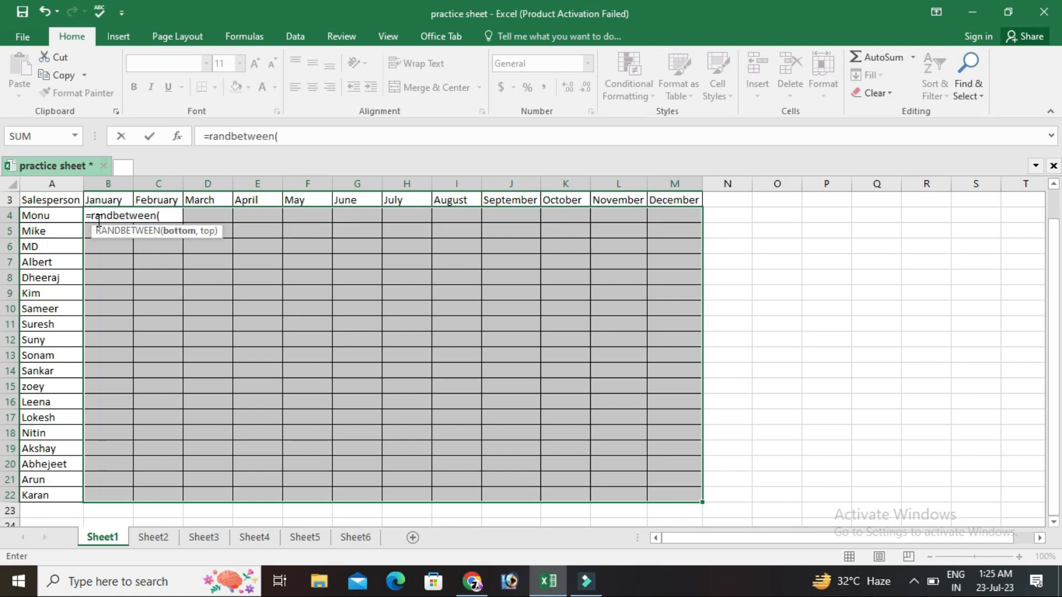
{"action": "type", "text": "50,100)"}
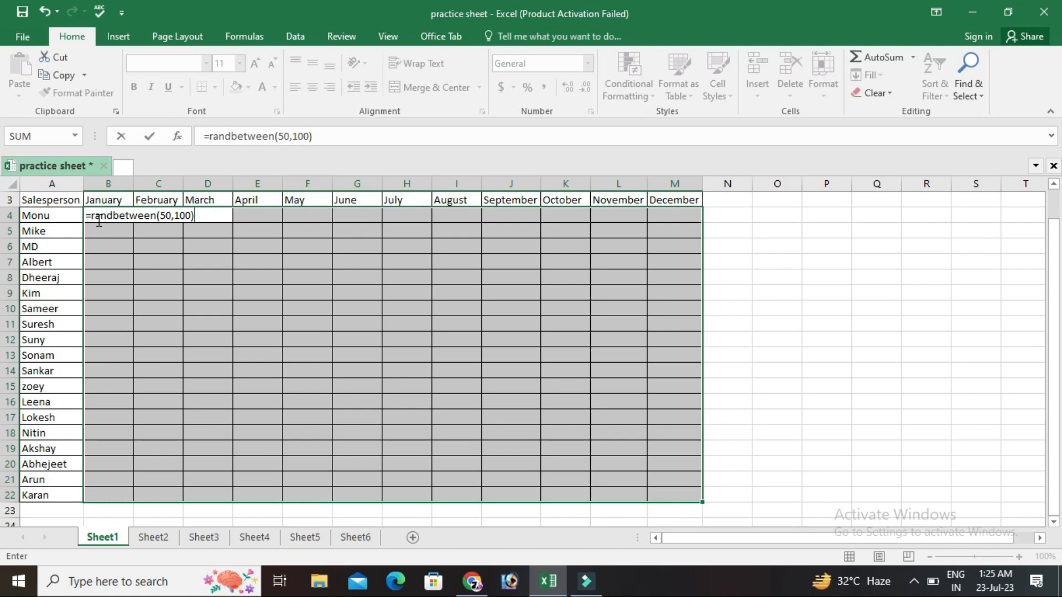
{"action": "key", "text": "Return"}
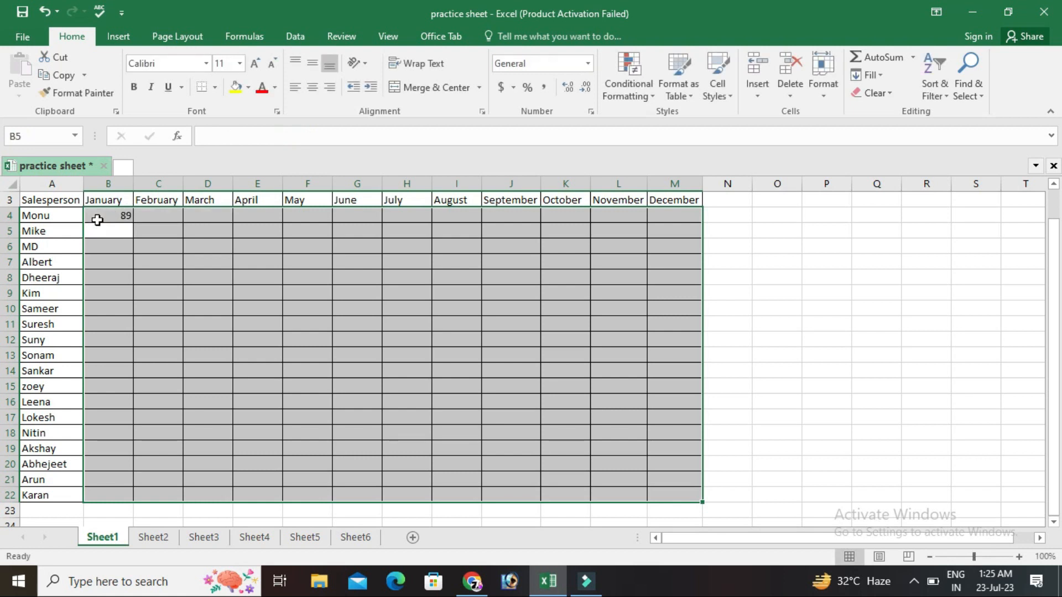
Select the sales table range B4:M22 and enter =RANDBETWEEN(50,100) into all of its cells at once.
{"action": "left_click", "coordinate": [97, 220]}
{"action": "left_click_drag", "start_coordinate": [97, 220], "coordinate": [675, 495]}
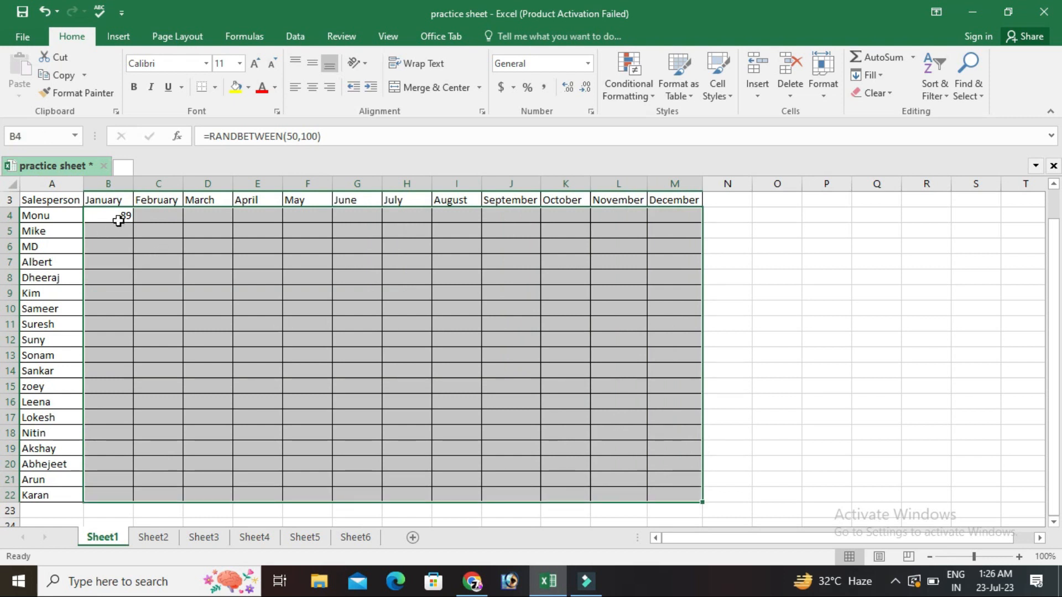
{"action": "type", "text": "="}
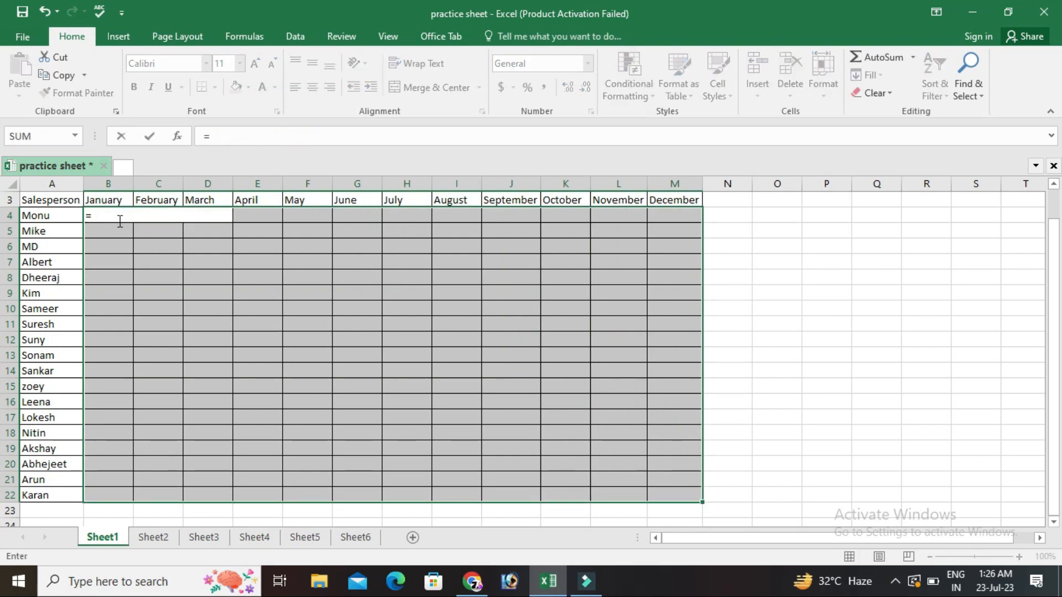
{"action": "type", "text": "randbetween"}
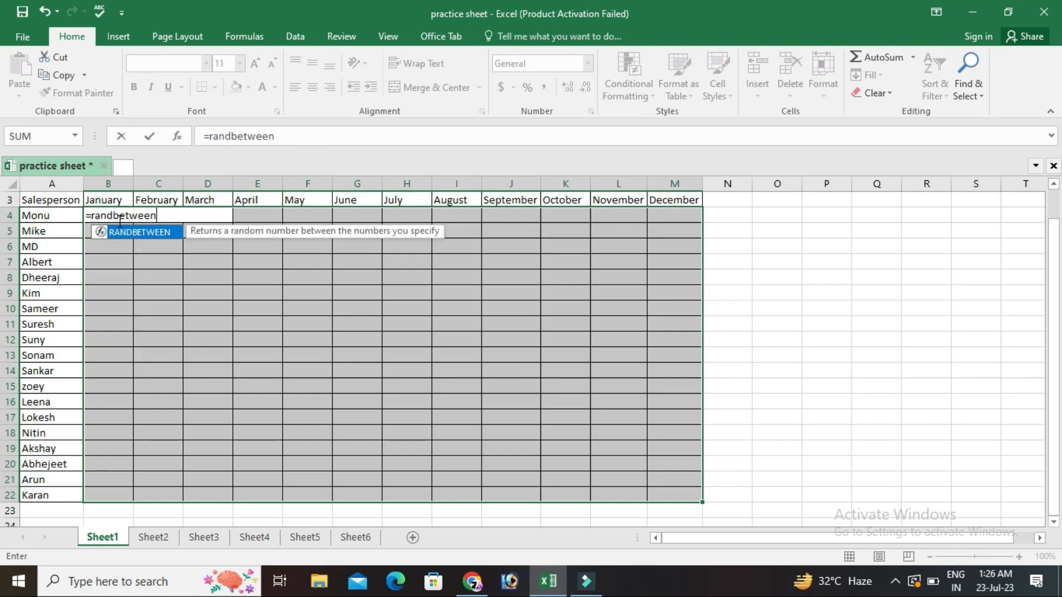
{"action": "type", "text": "(5"}
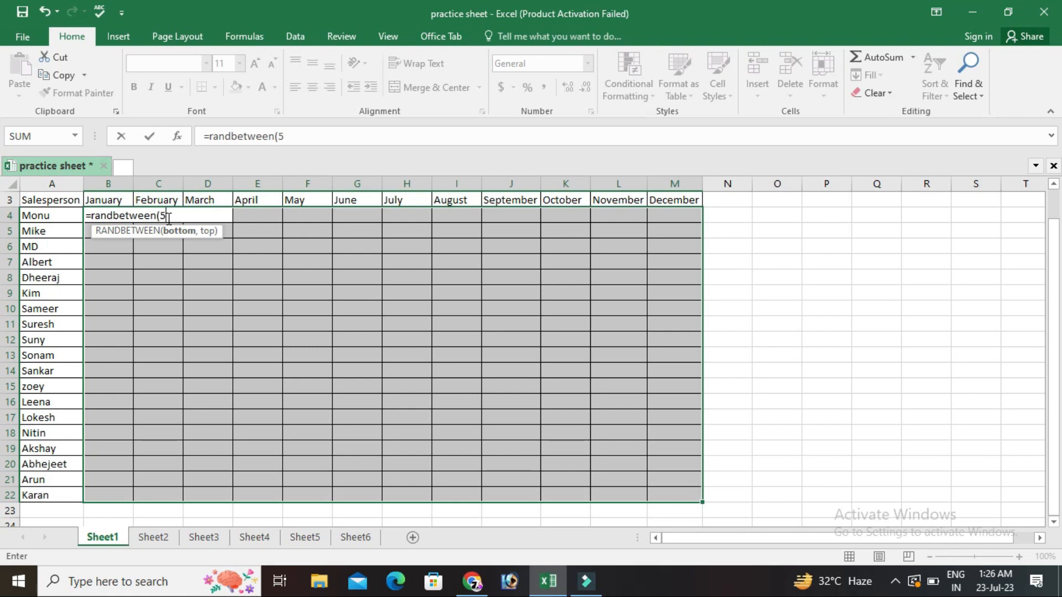
{"action": "type", "text": "0,10"}
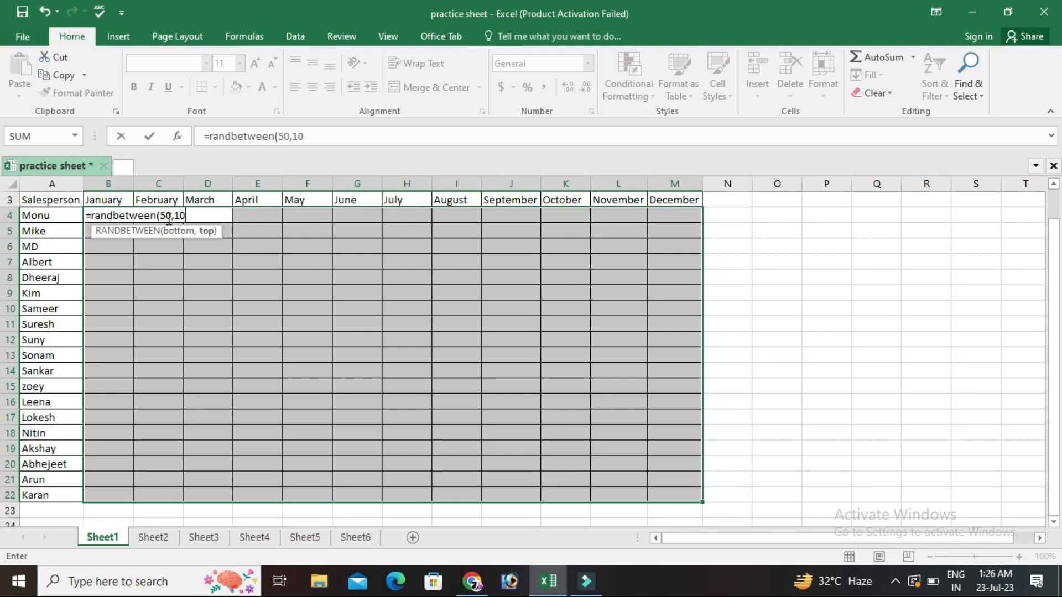
{"action": "type", "text": "0)"}
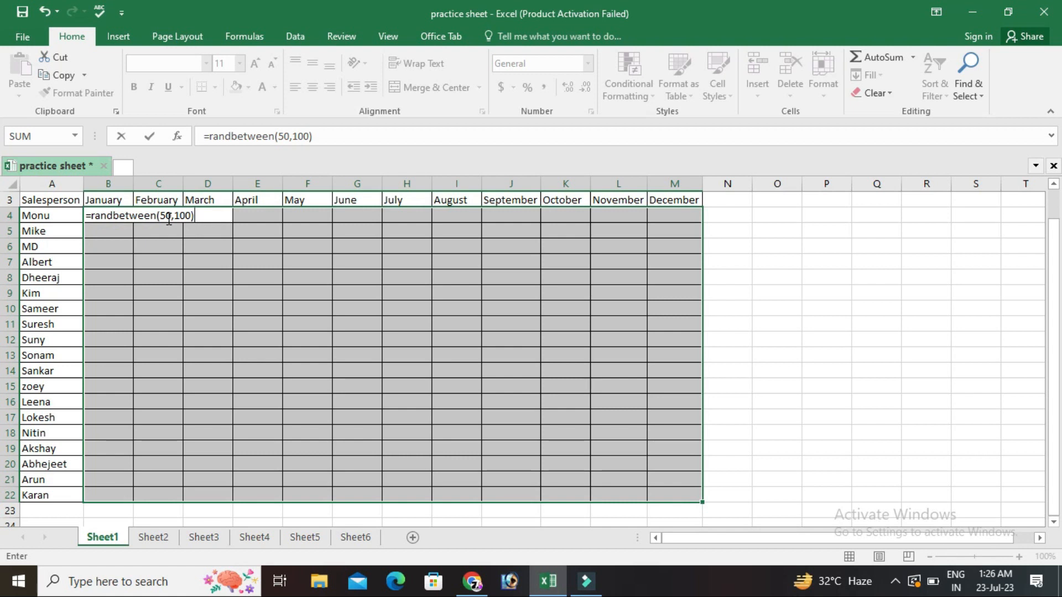
{"action": "key", "text": "ctrl+Return"}
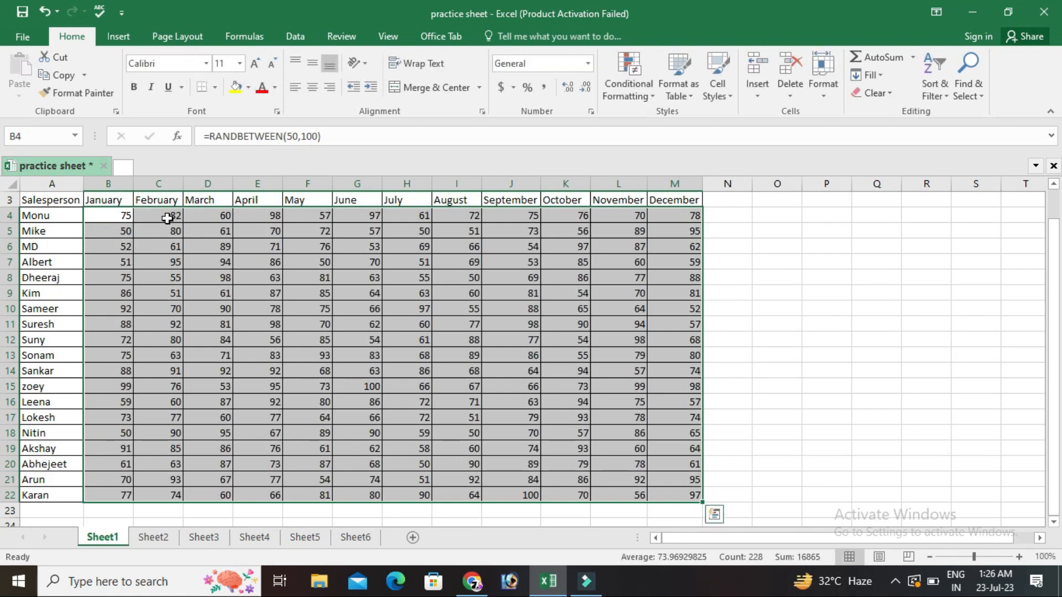